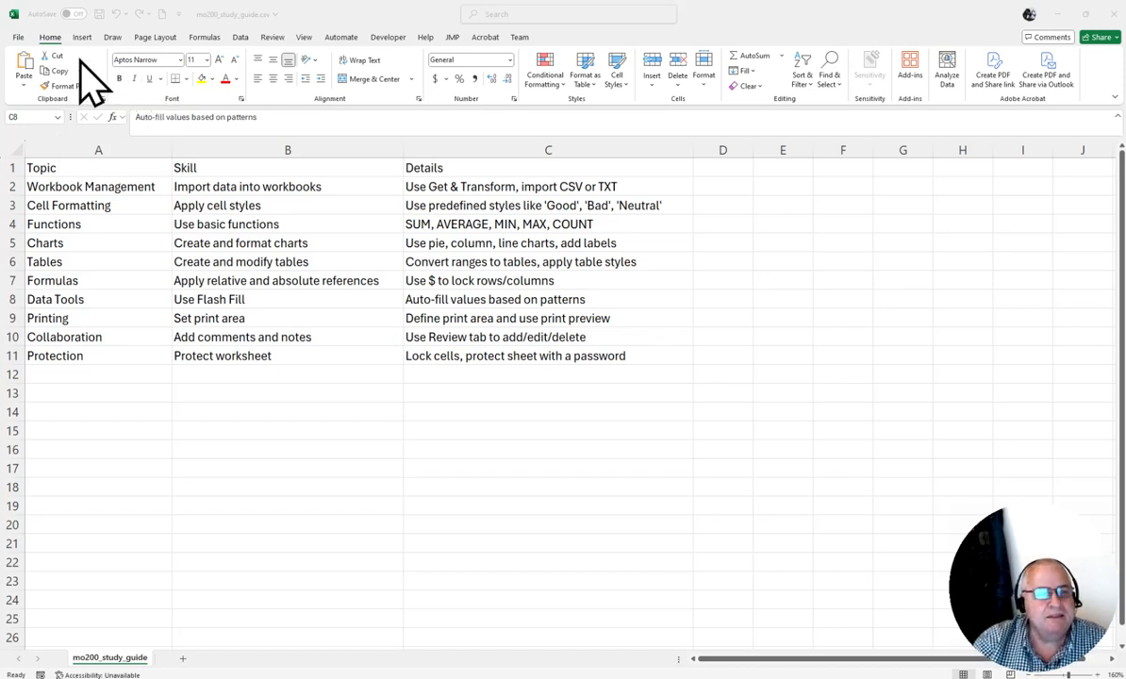
Switch the ribbon to Page Layout to reach the study guide's page setup options.
click(155, 37)
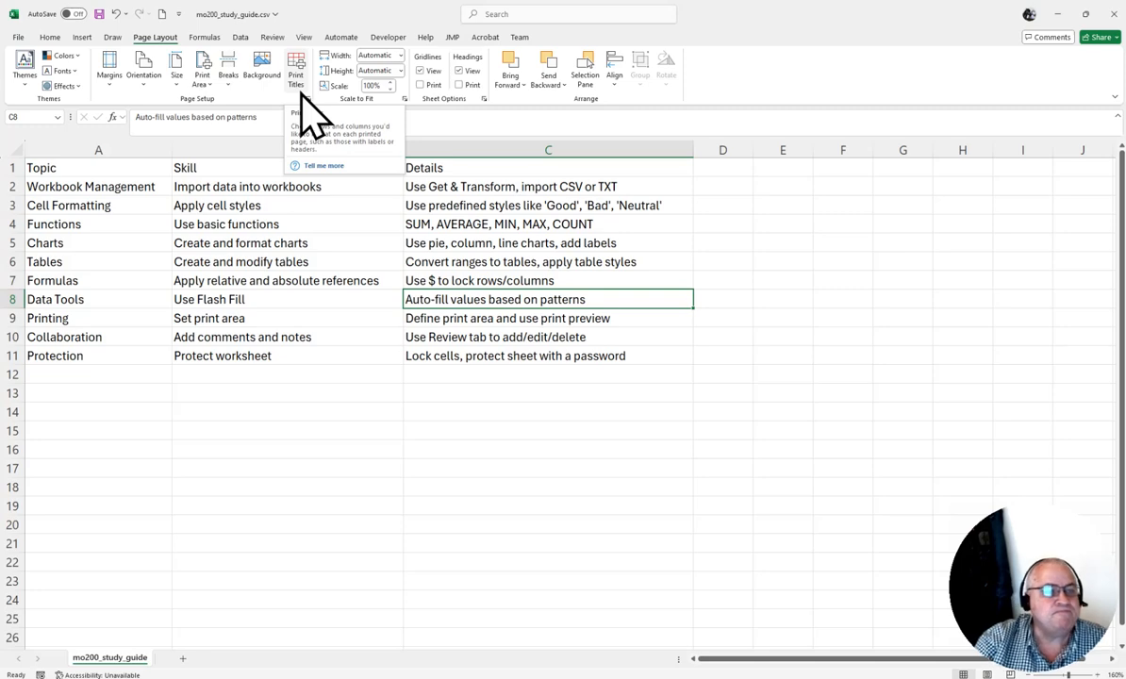
click(26, 81)
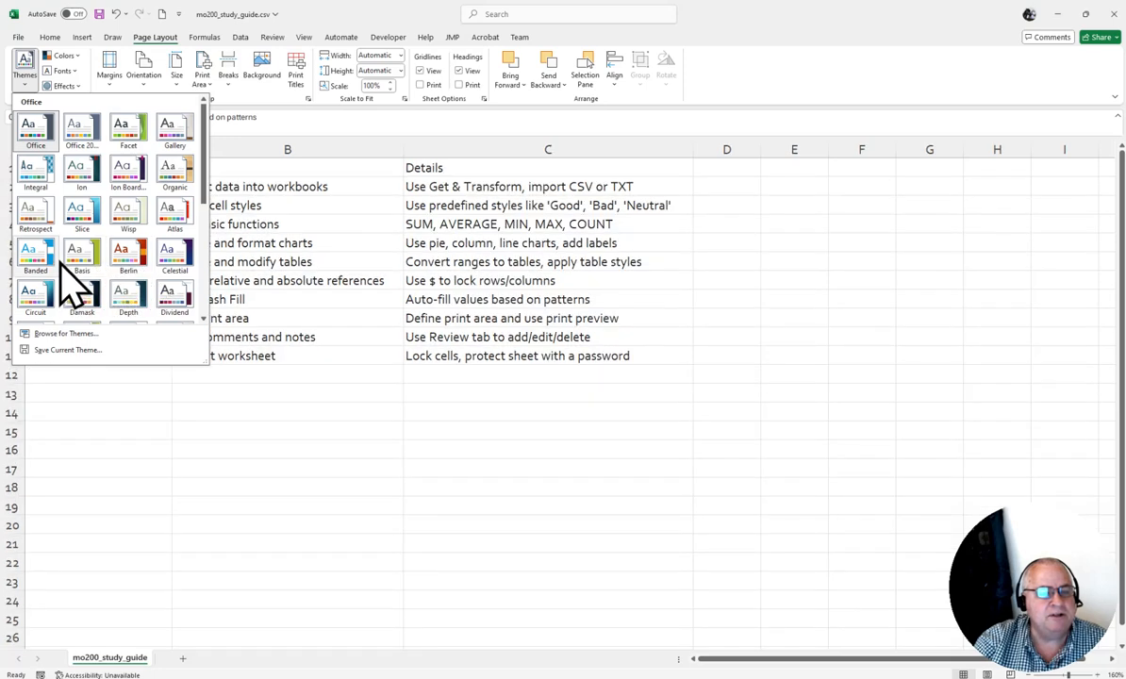
click(727, 78)
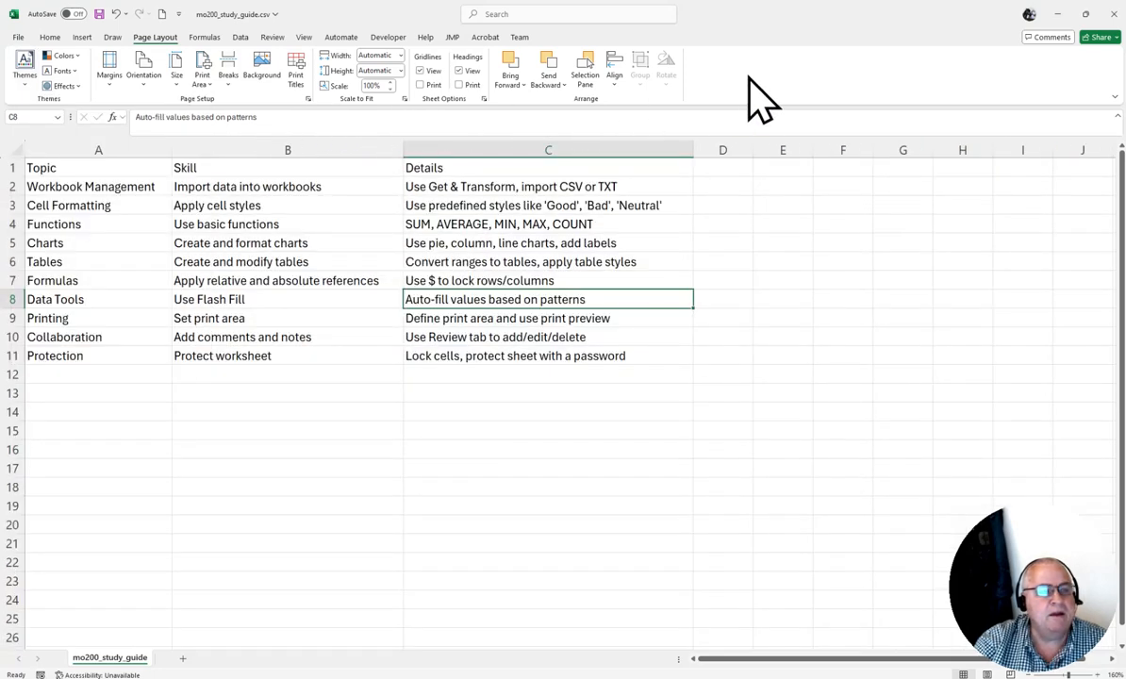
click(75, 58)
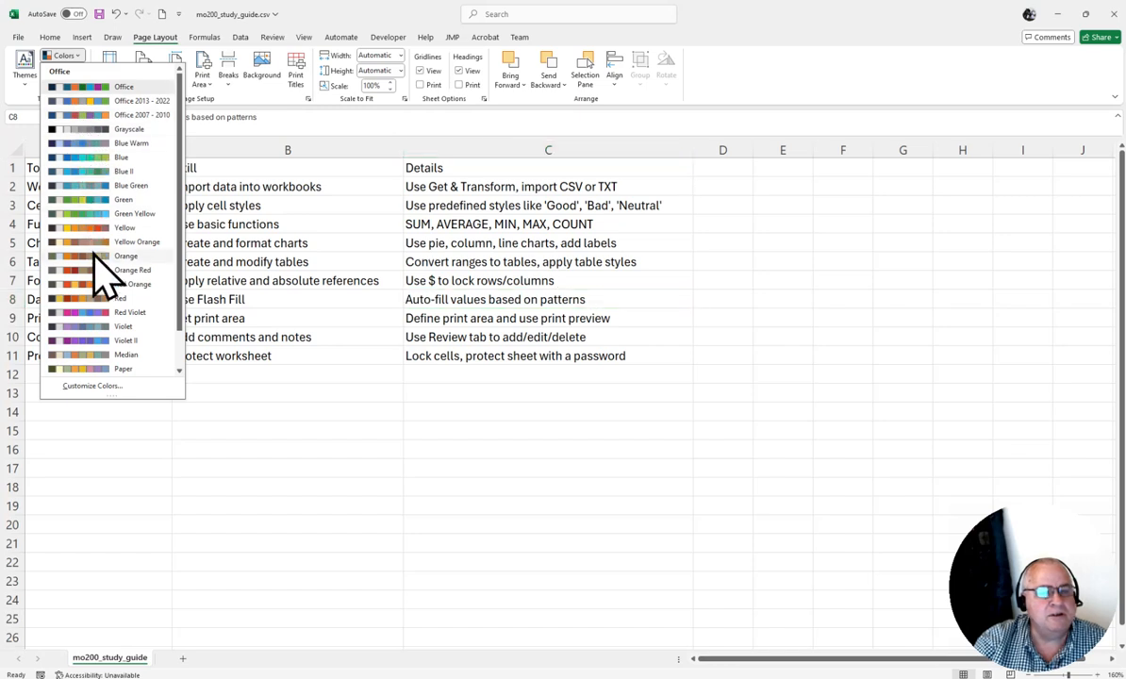
click(771, 94)
click(62, 72)
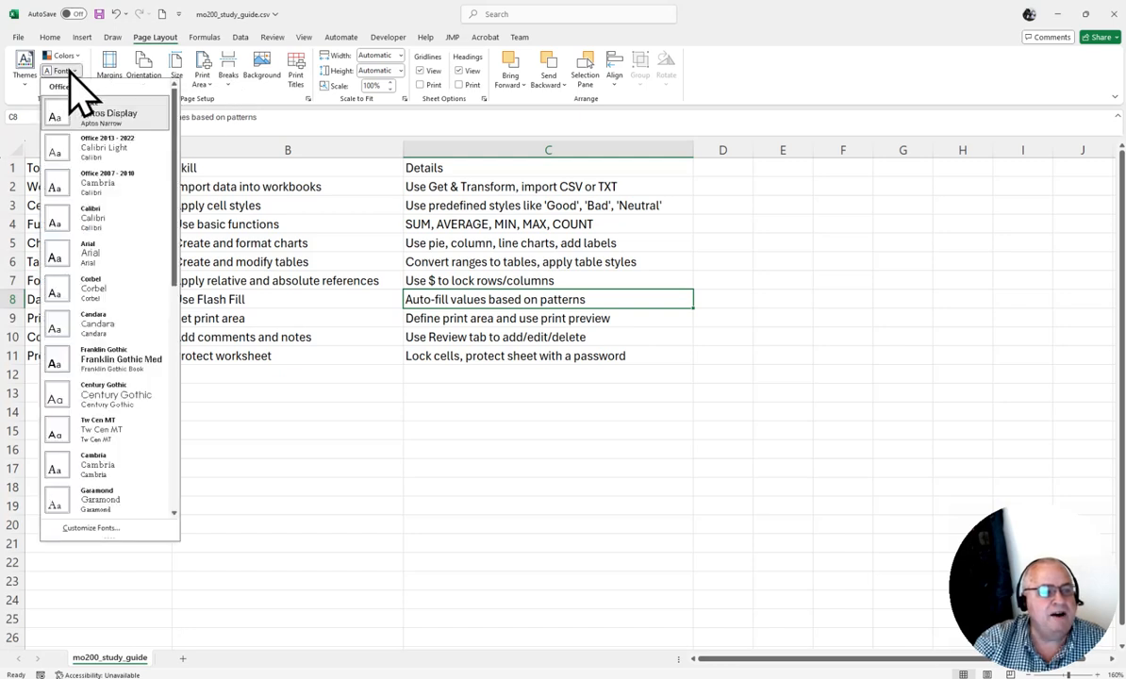
click(745, 90)
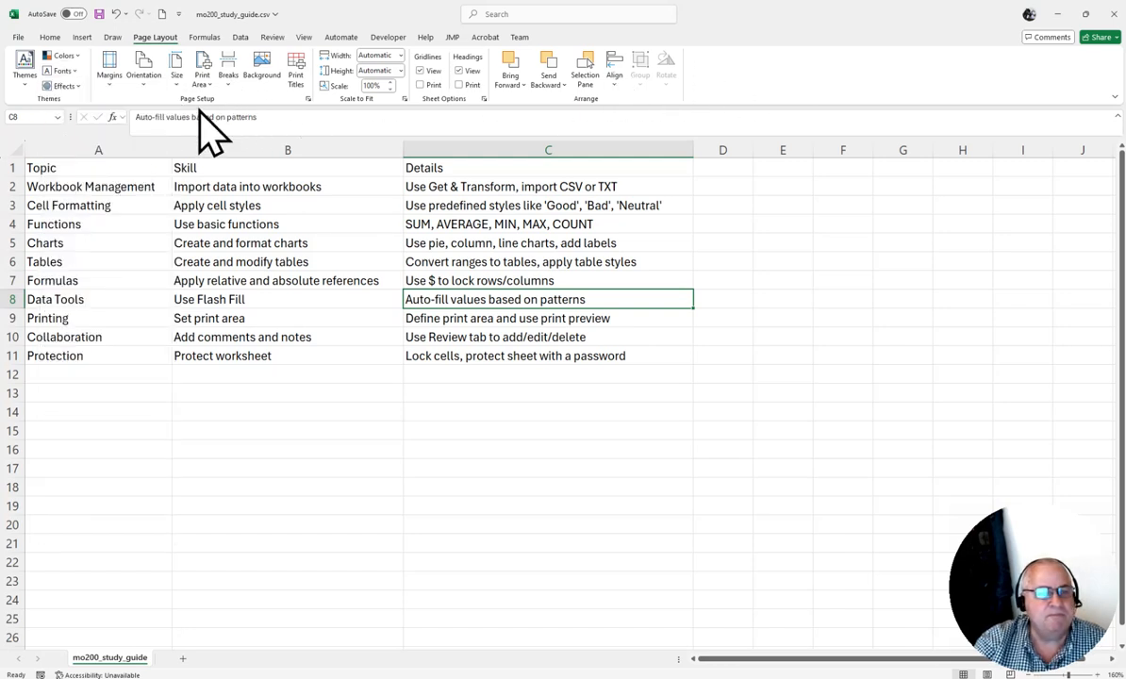
click(71, 87)
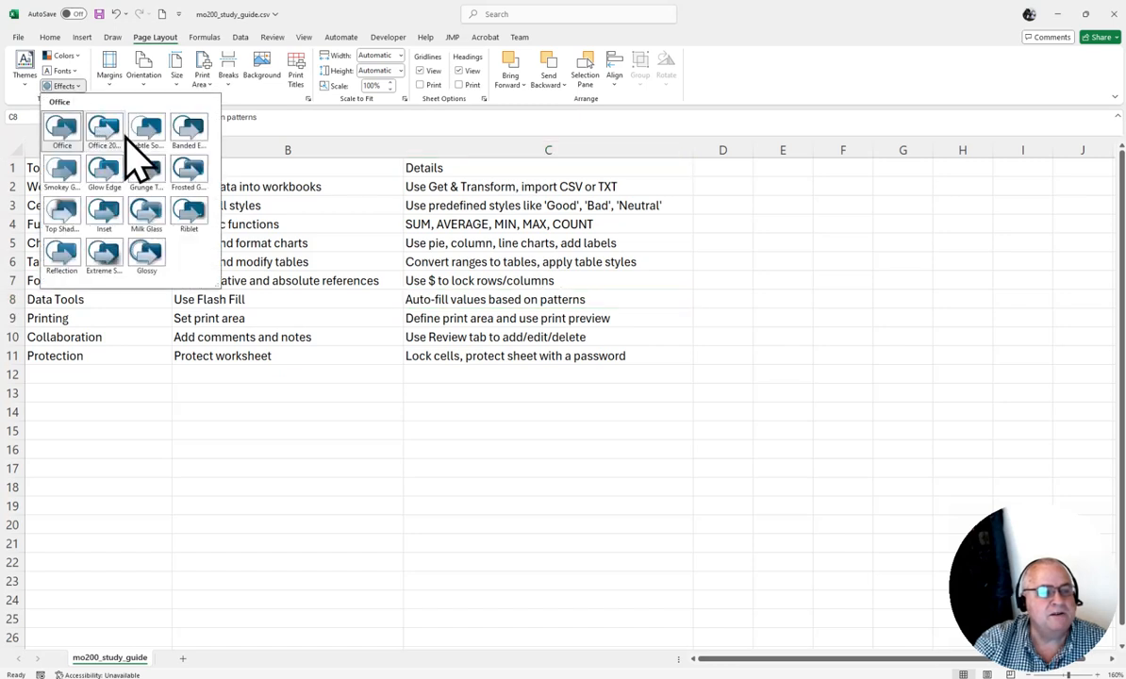
click(750, 87)
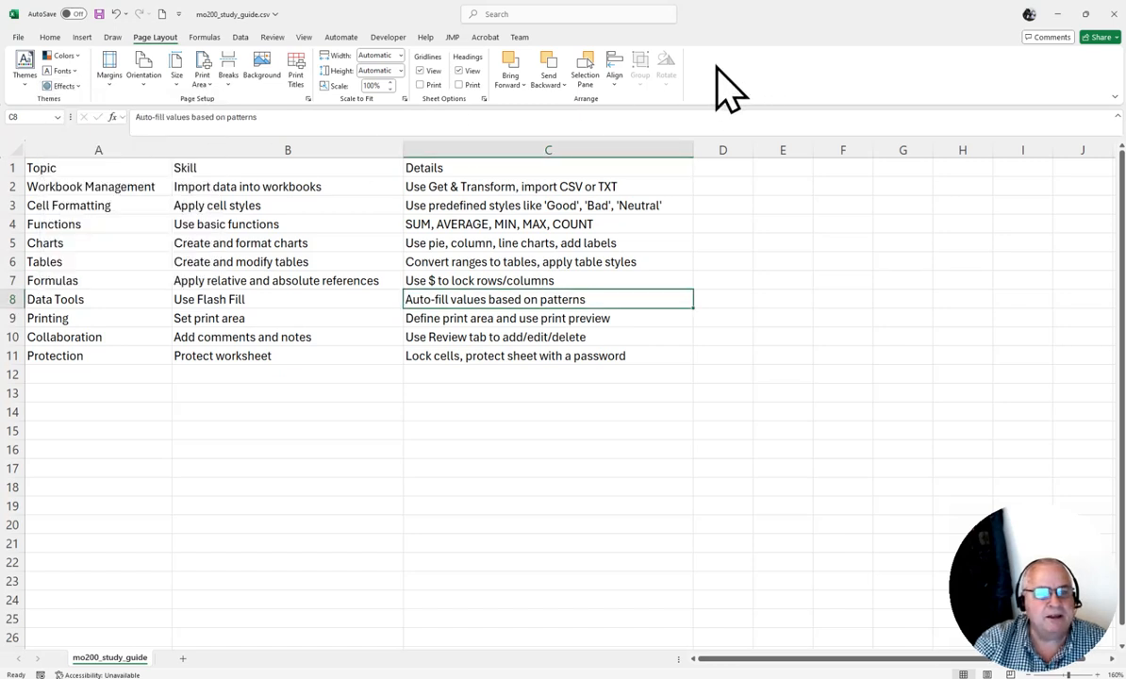
Leave margins unchanged, switch orientation to Landscape, then back to Portrait.
click(111, 92)
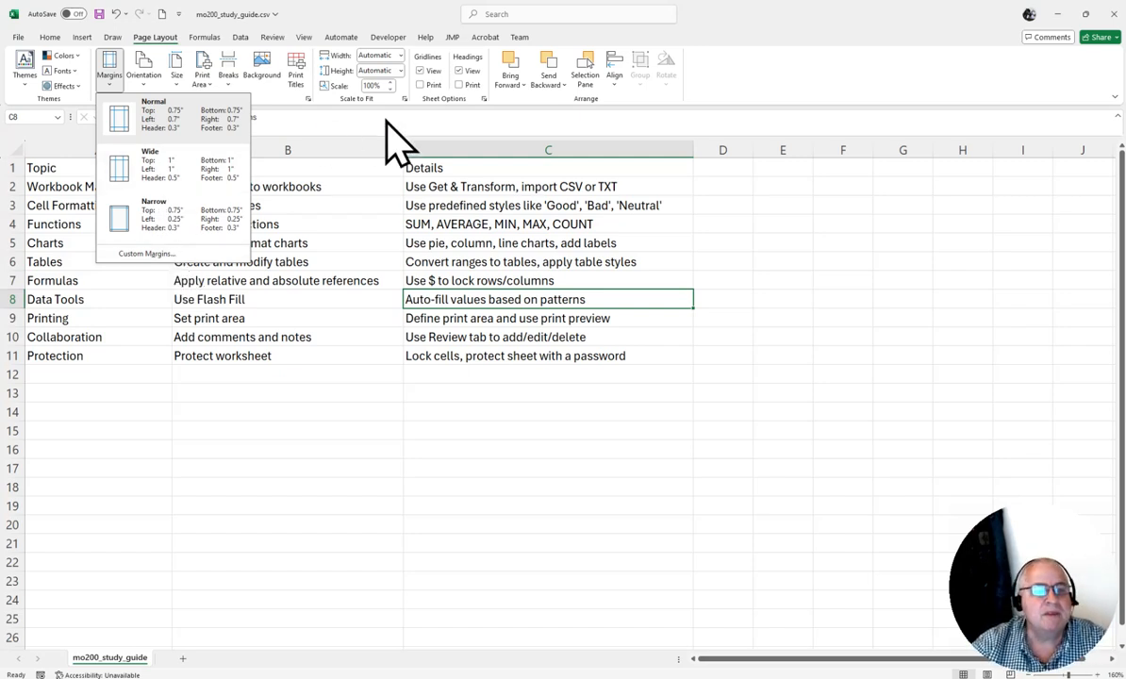
click(764, 101)
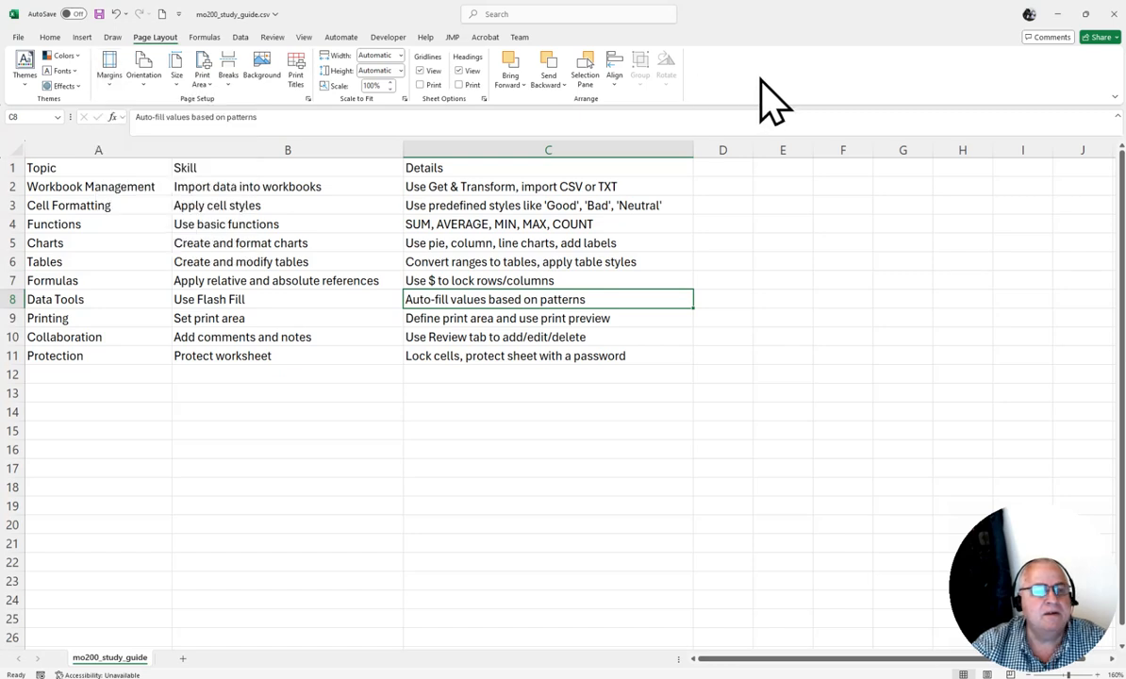
click(144, 81)
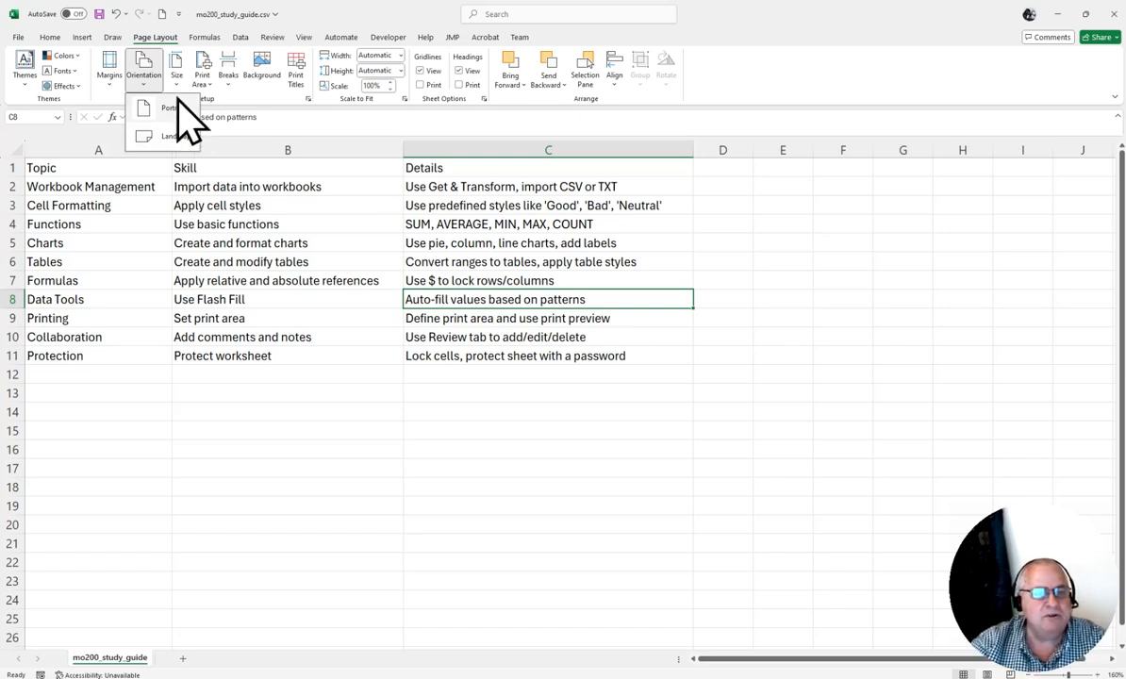
click(168, 139)
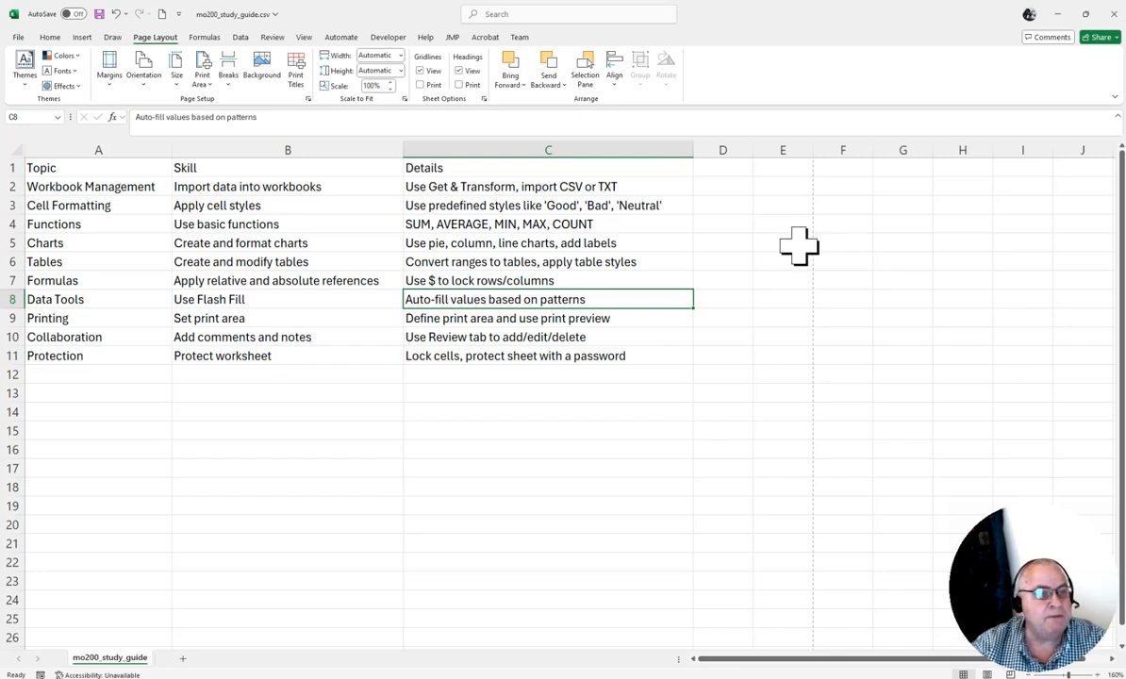
click(143, 81)
click(159, 111)
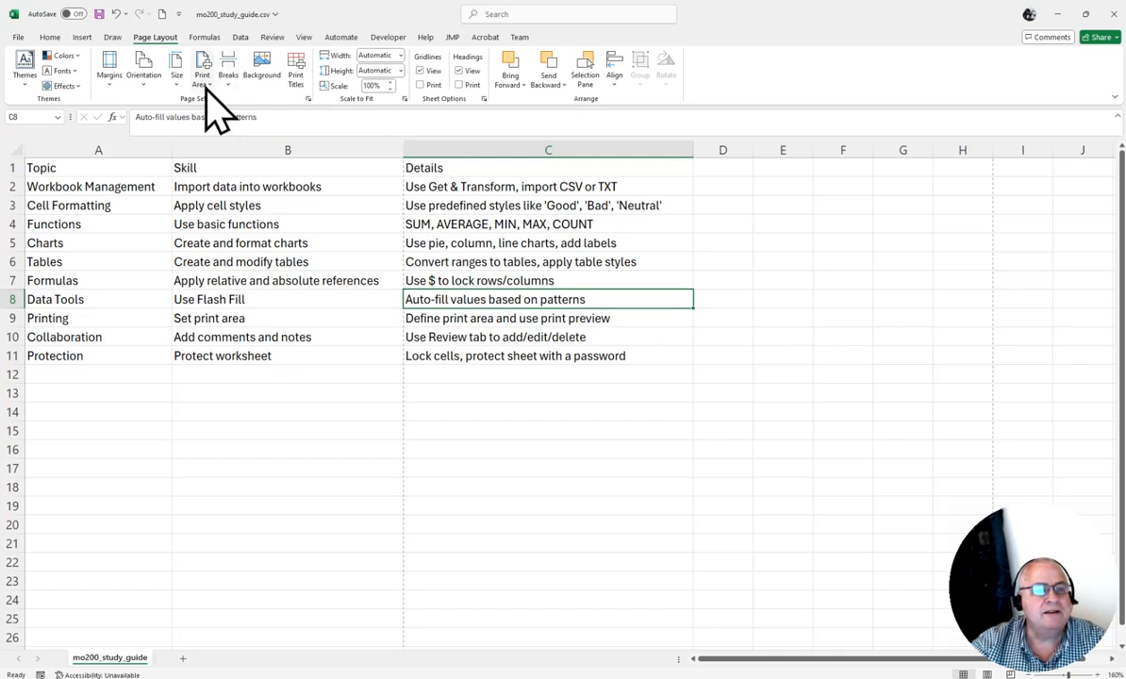
Keep Letter 8.5" x 11" paper size and show the Set/Clear Print Area choices.
click(178, 79)
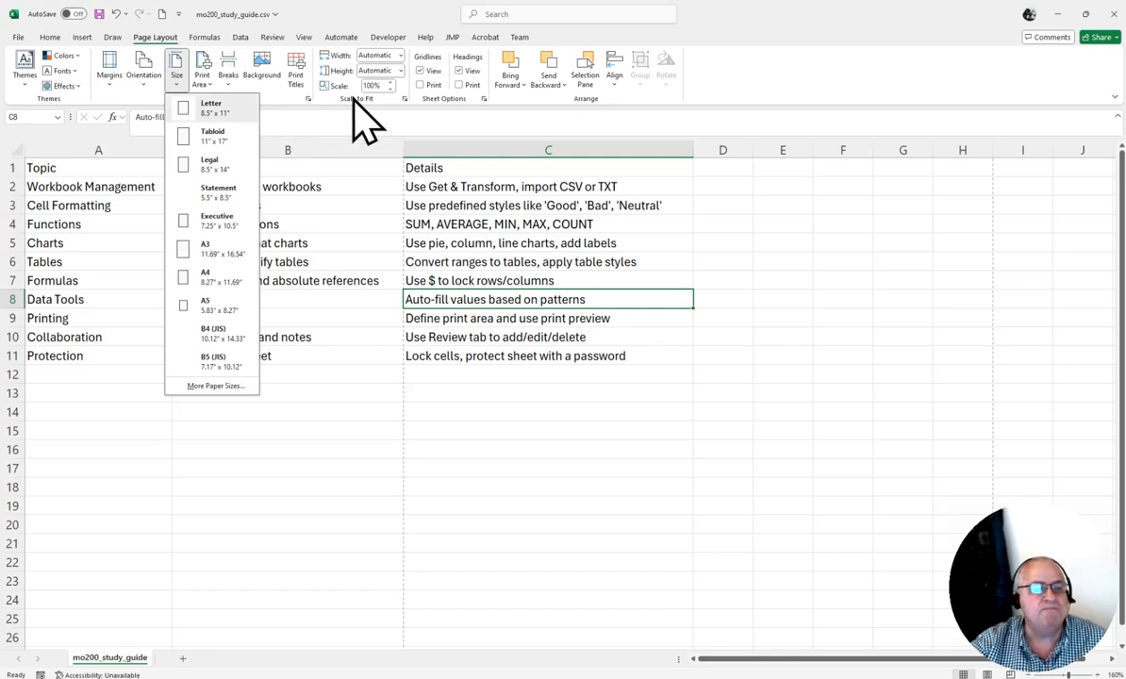
click(730, 66)
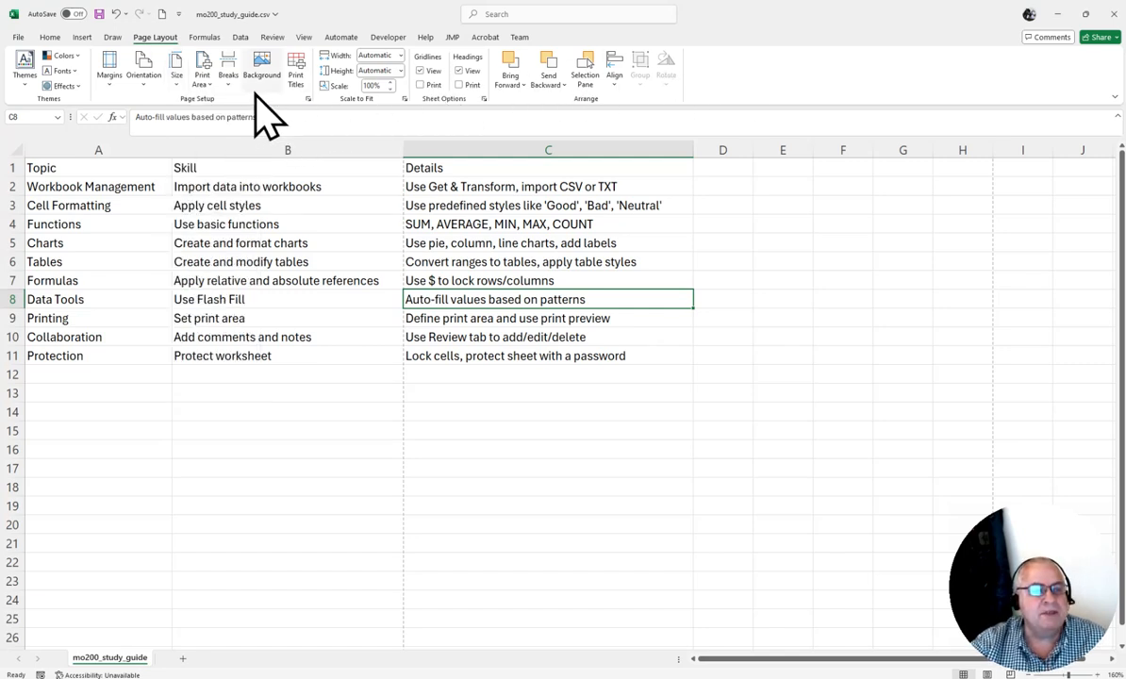
click(203, 83)
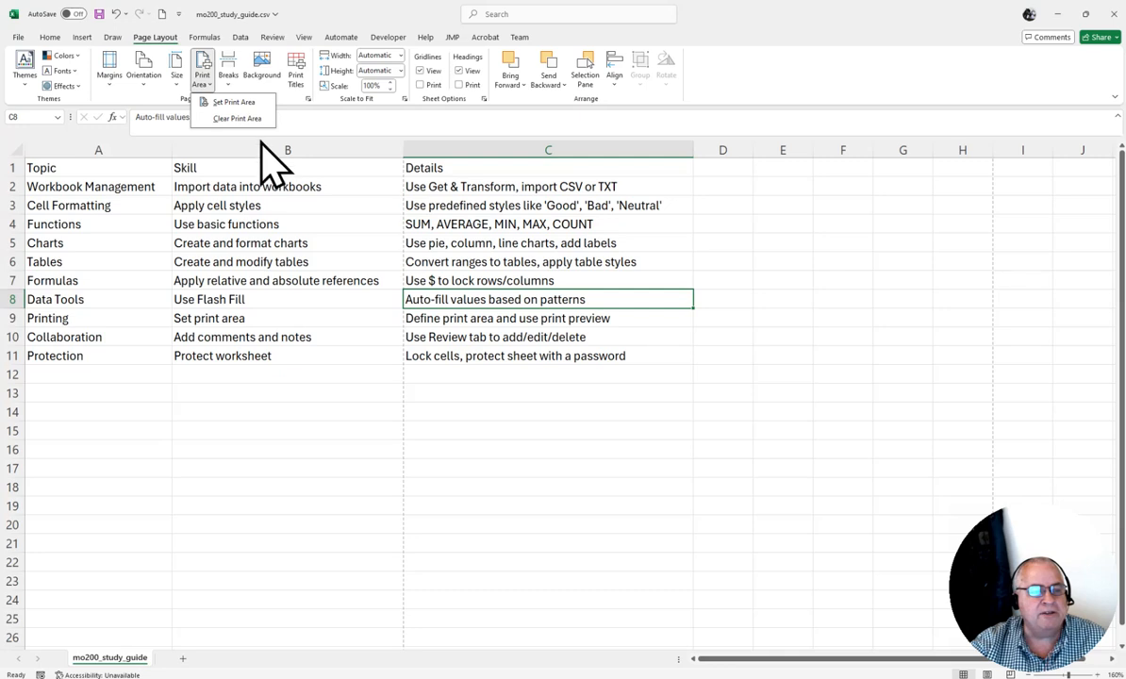
Select the table A1:C11 and view print area options without applying them.
click(42, 168)
drag(43, 169, 468, 347)
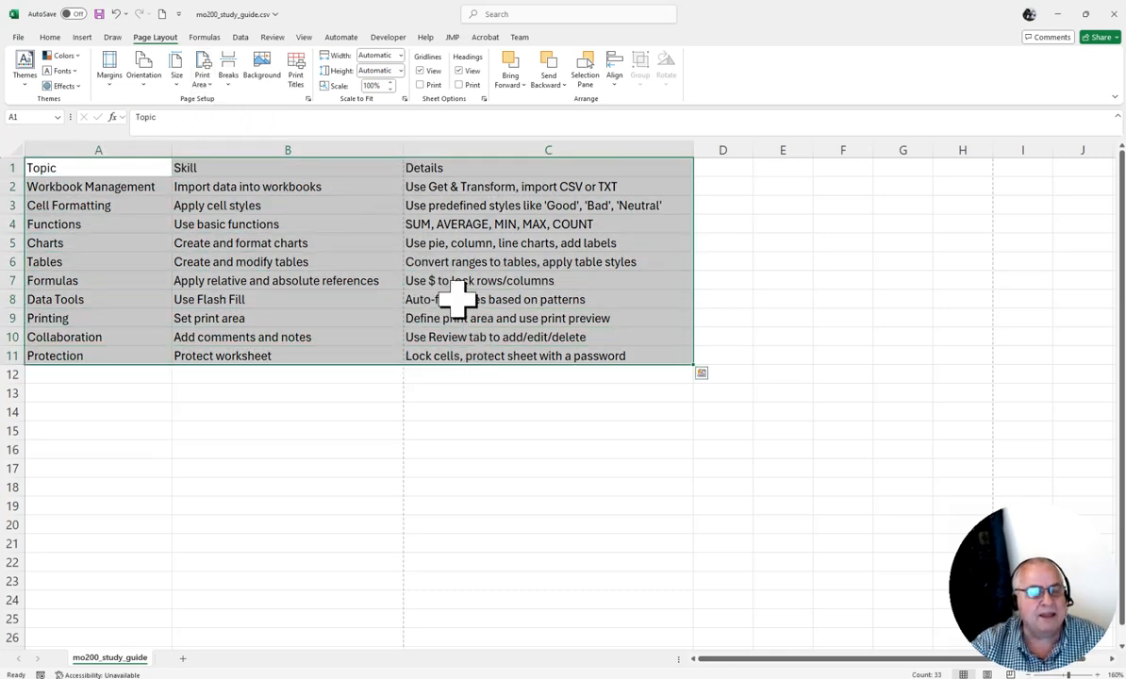
click(202, 81)
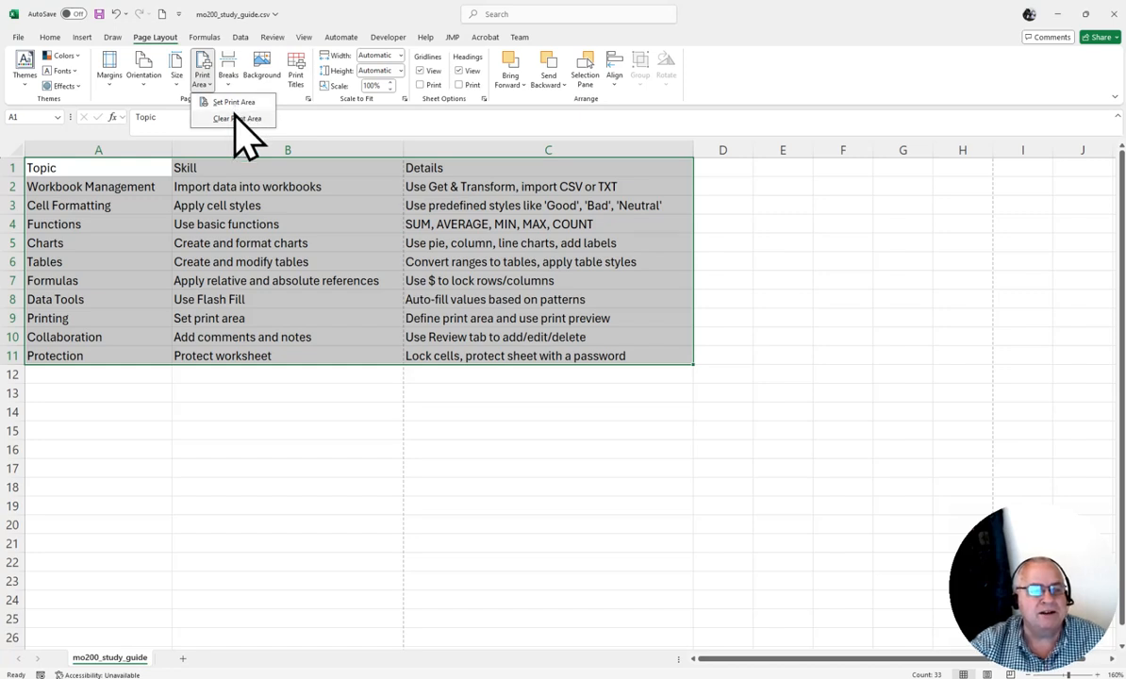
click(786, 211)
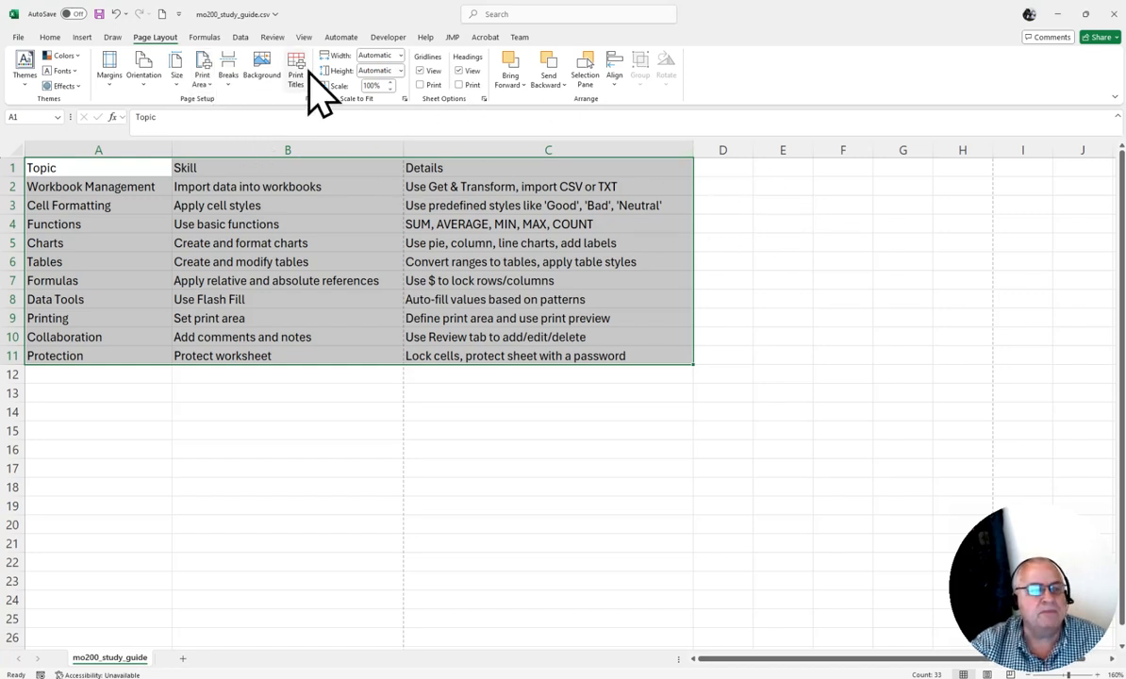
Deselect the table by picking cell A12 and show the Breaks options.
click(228, 73)
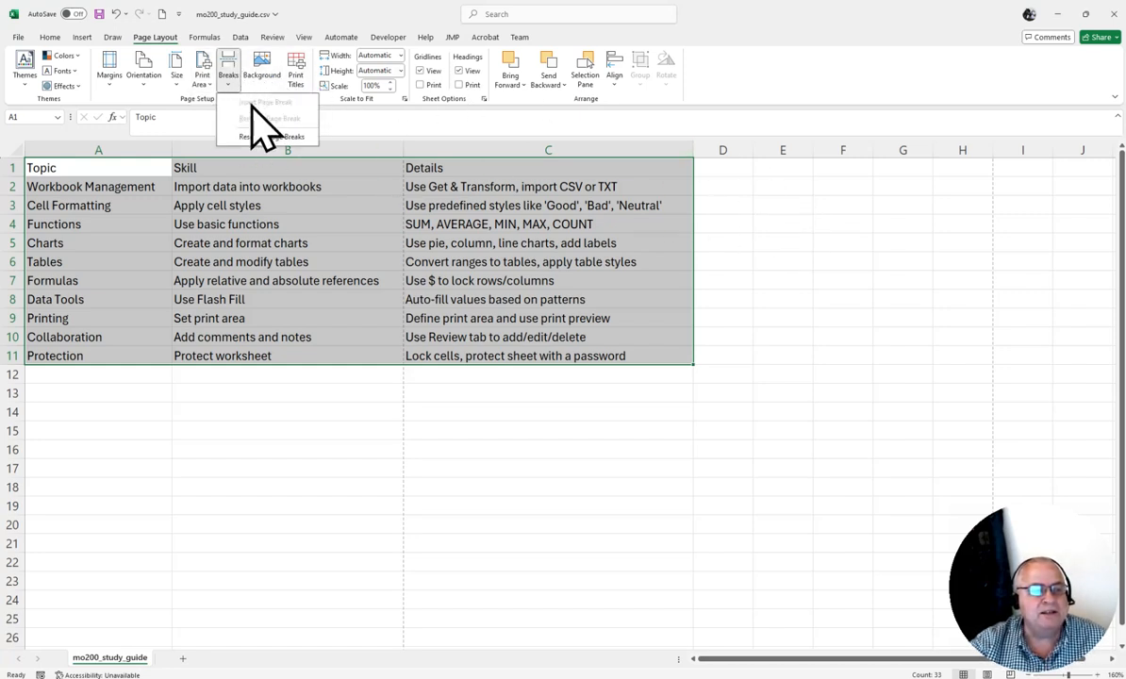
click(53, 362)
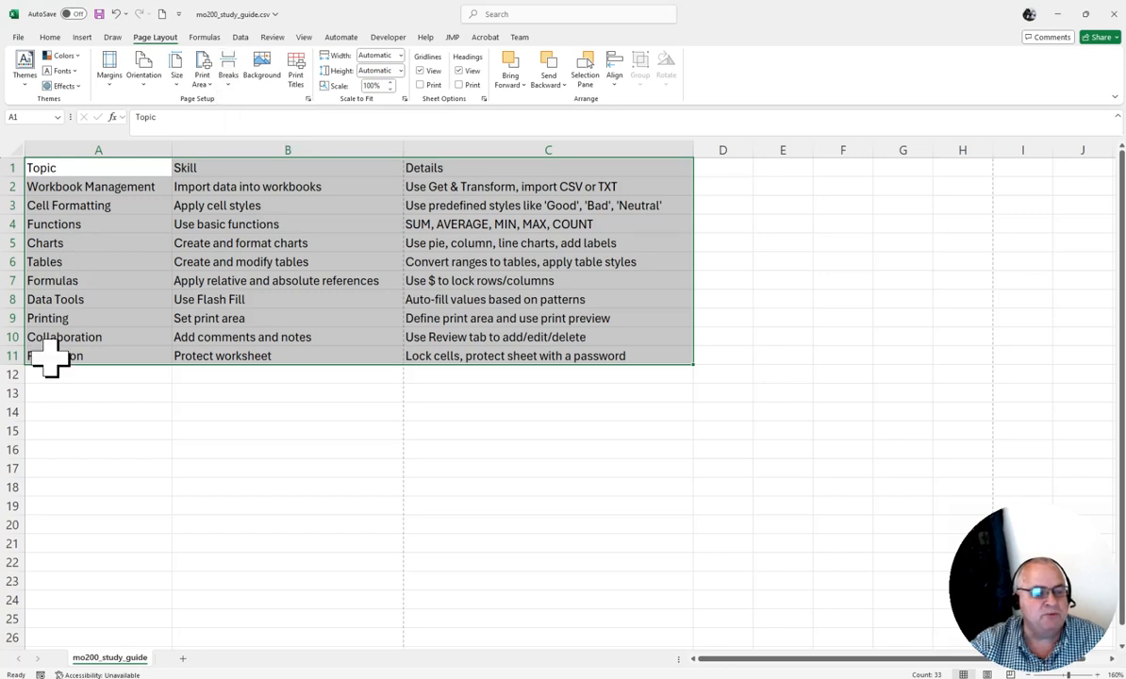
click(54, 377)
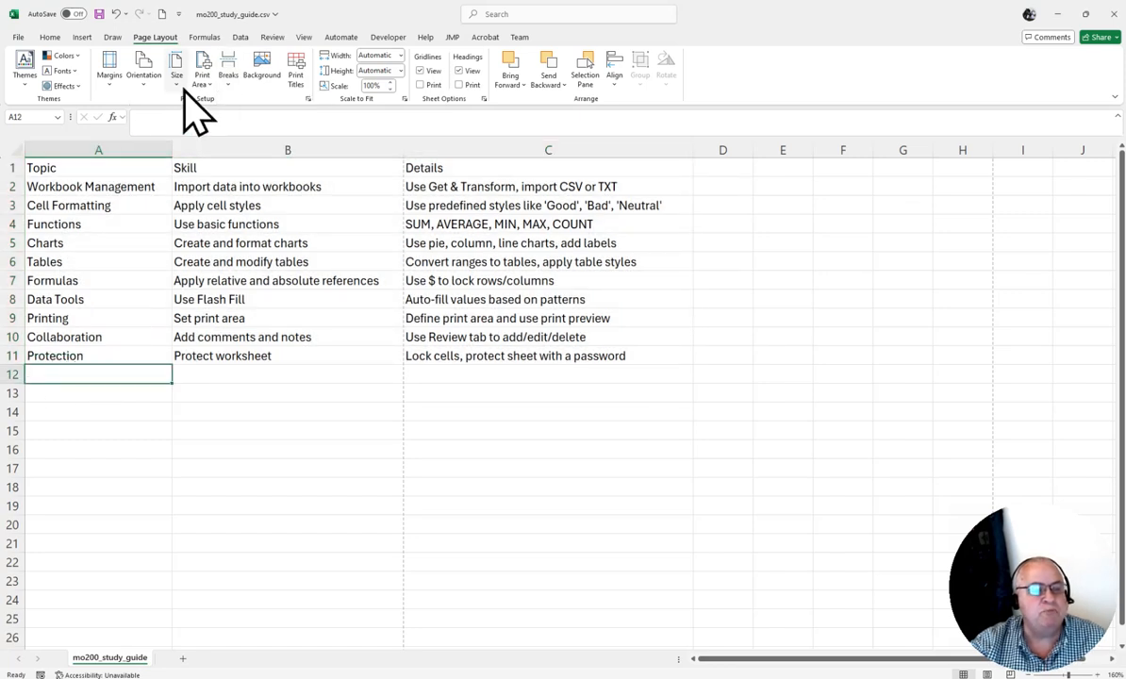
click(228, 75)
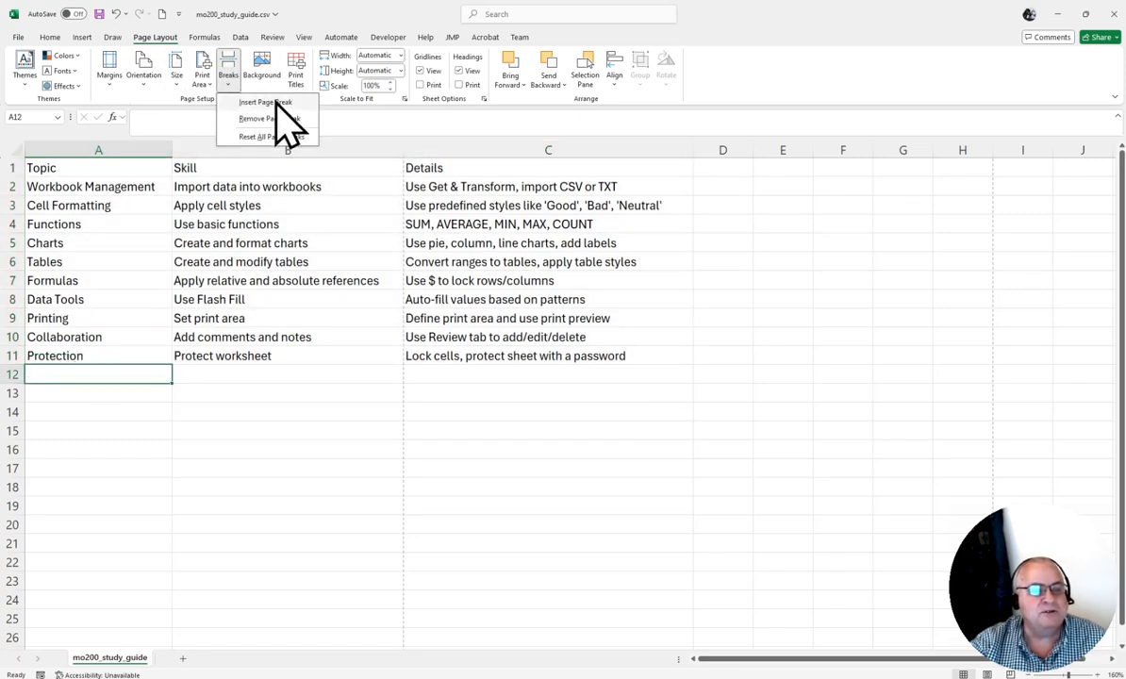
Close the Breaks list and toggle Gridlines View off and back on.
click(364, 309)
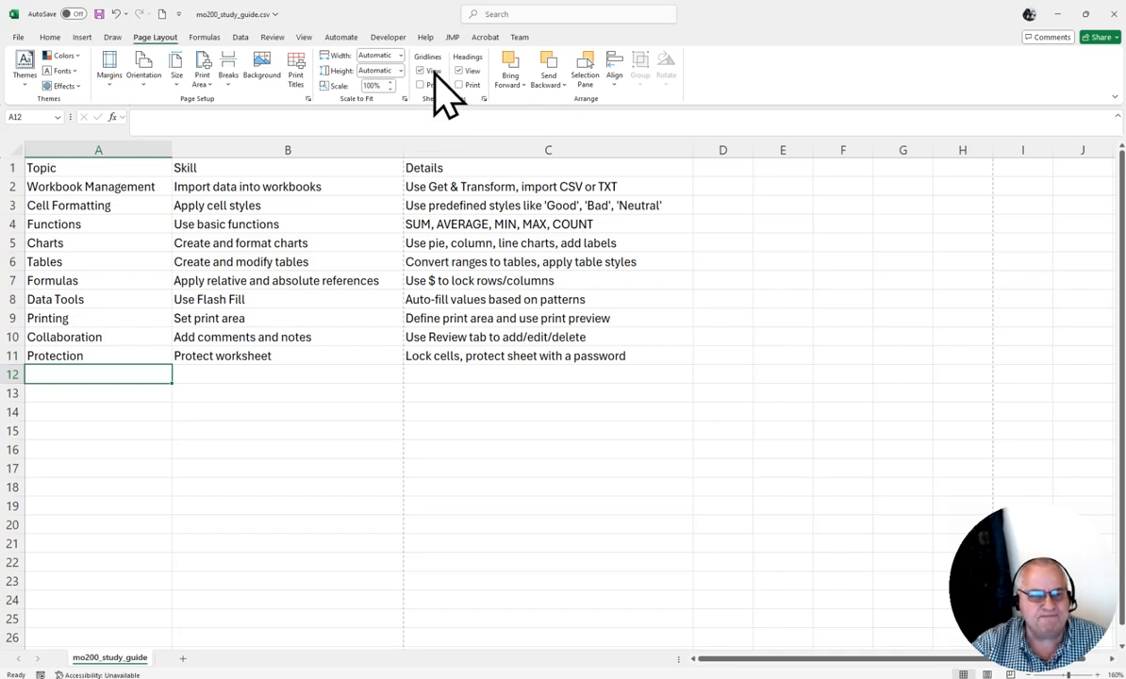
click(421, 72)
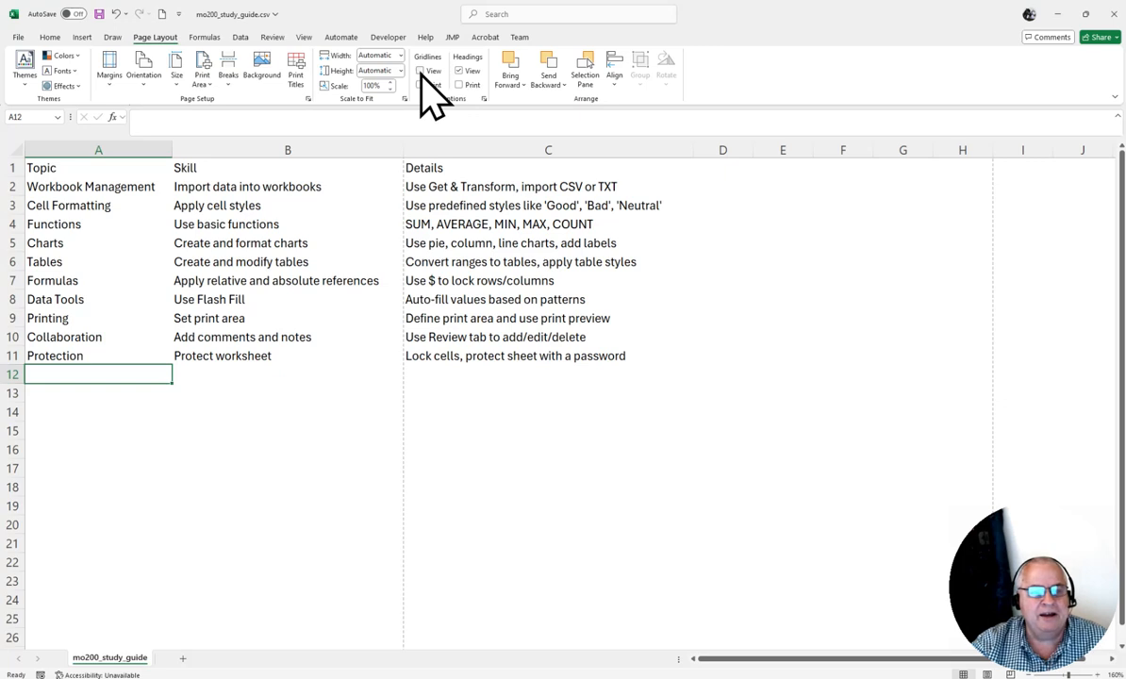
click(420, 72)
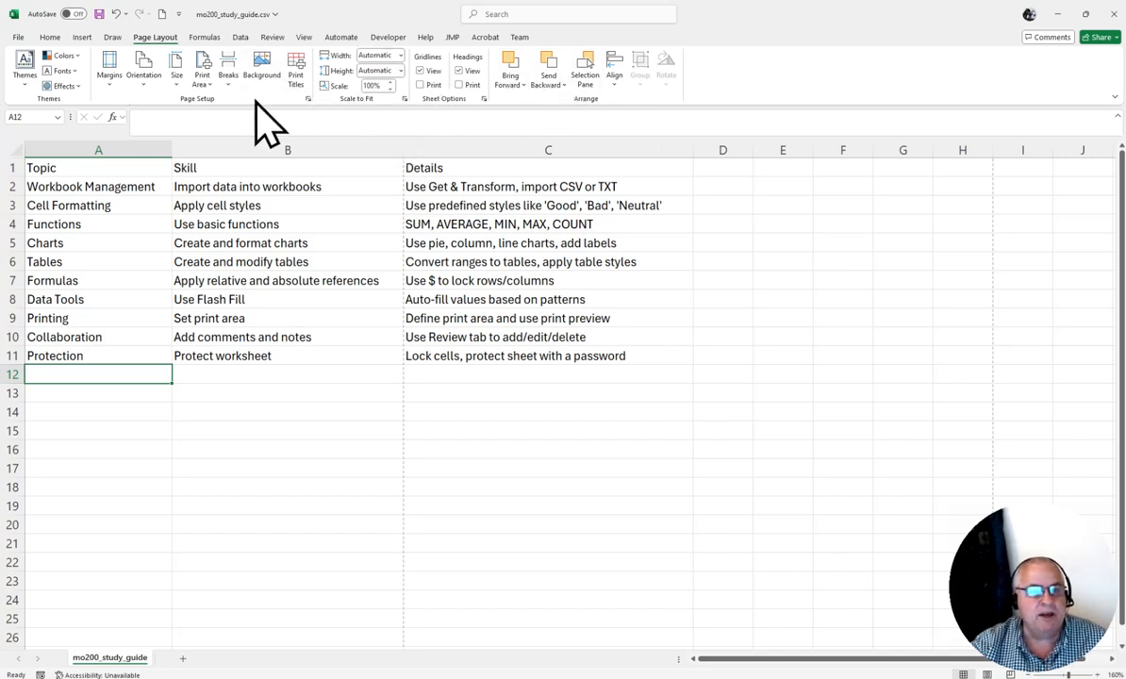
Open File > Print preview and check paper sizes, keeping Letter.
click(18, 37)
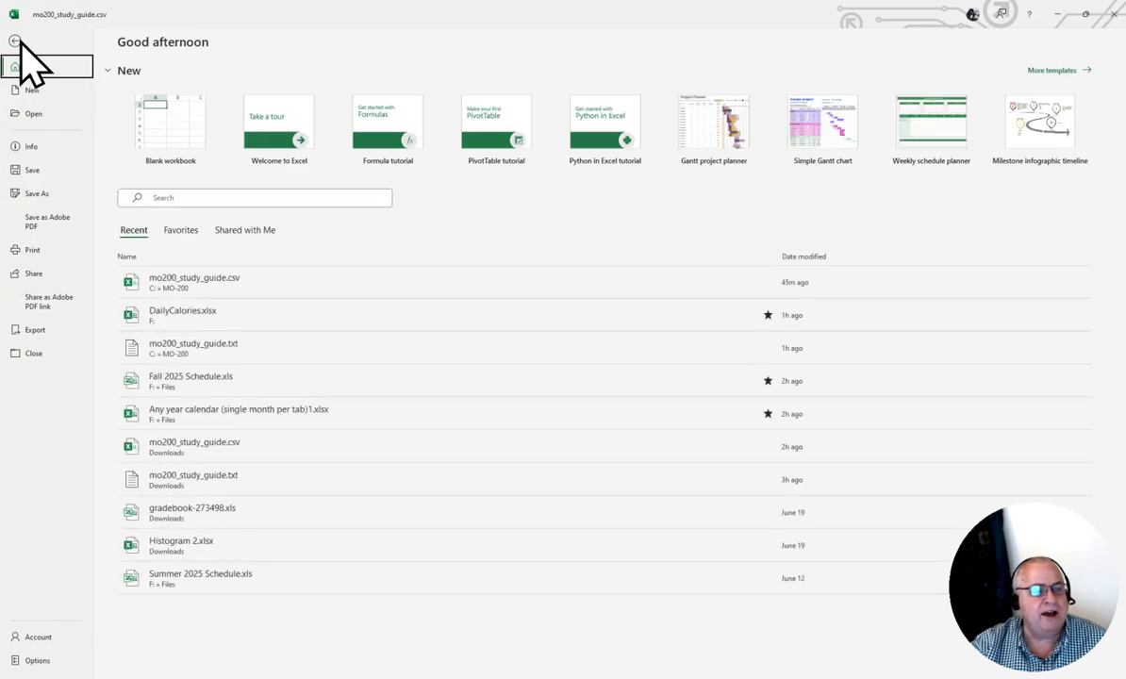
click(35, 252)
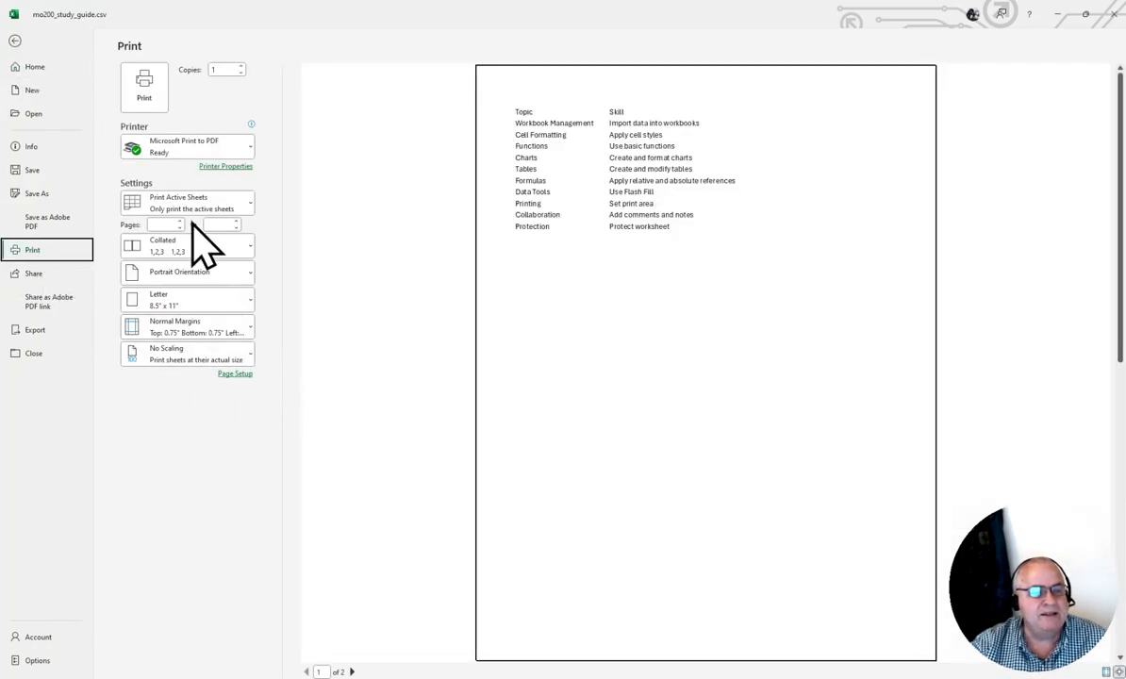
click(251, 304)
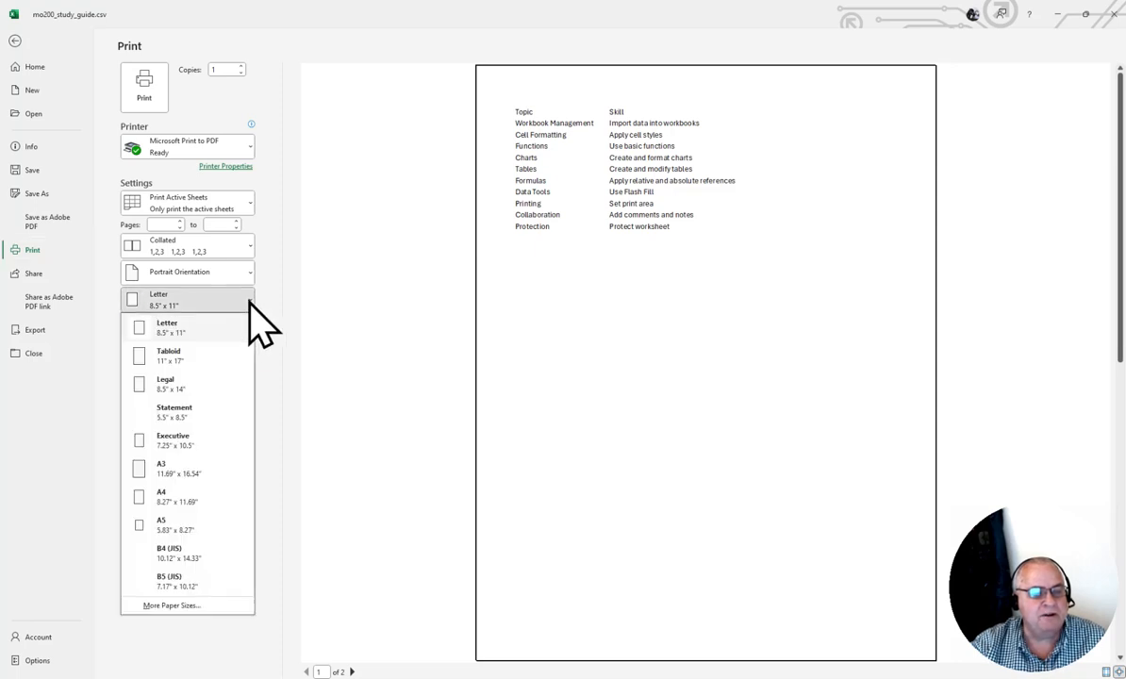
click(345, 284)
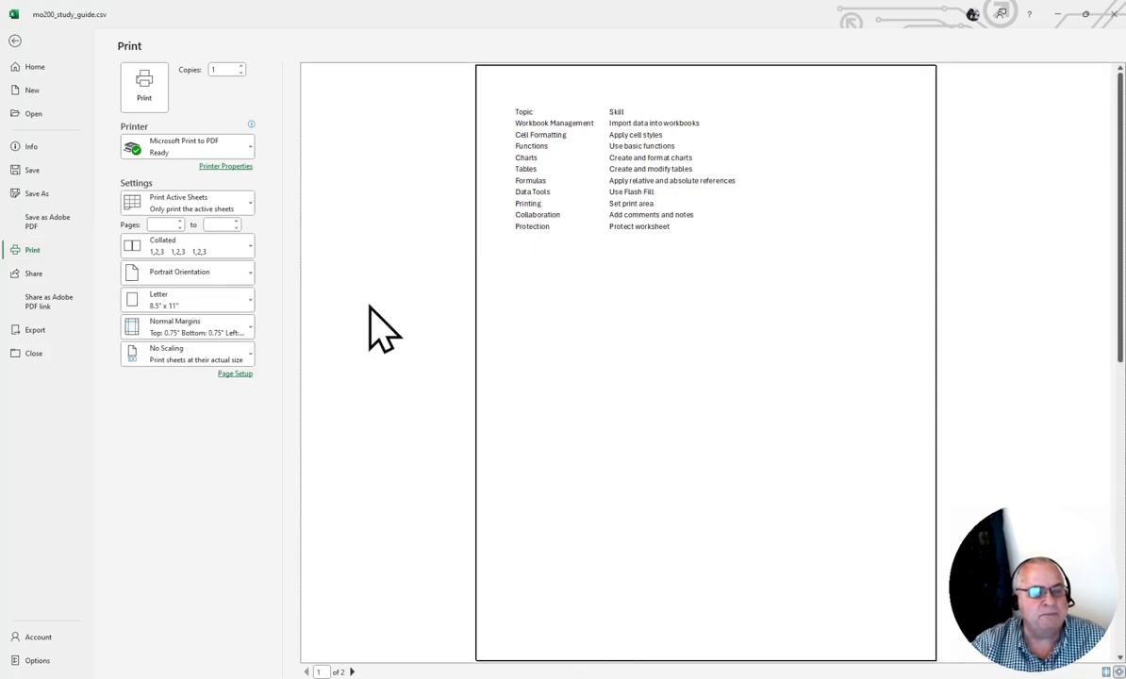
Review orientation and print-what settings unchanged, then show the No Scaling choices.
click(243, 273)
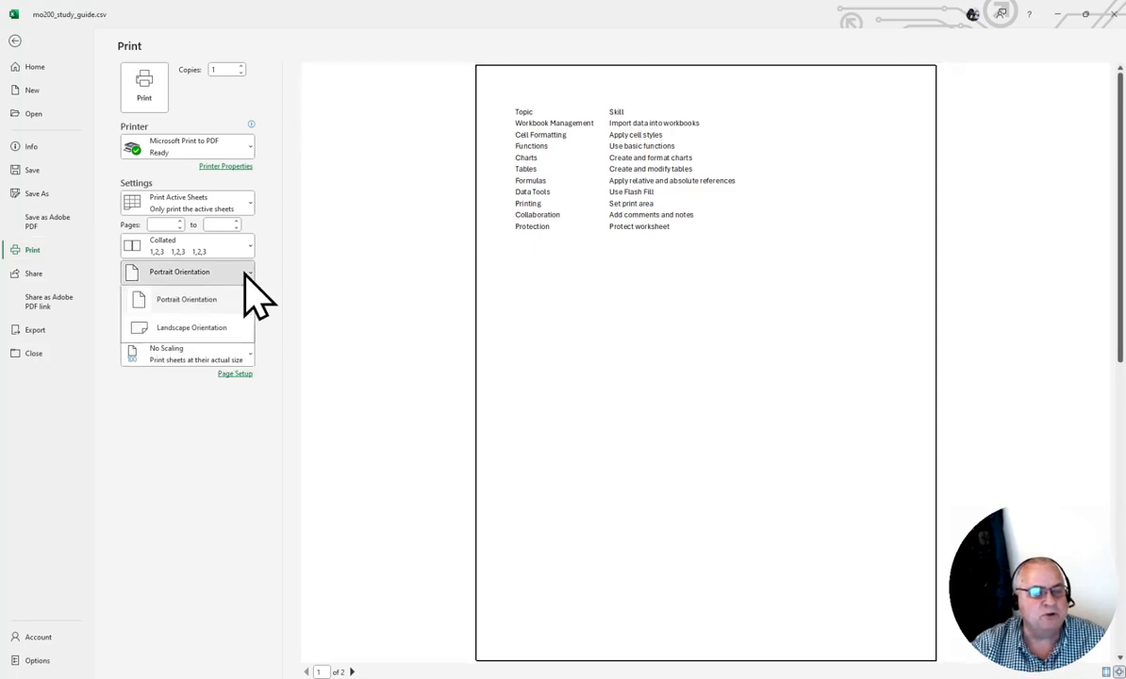
click(363, 257)
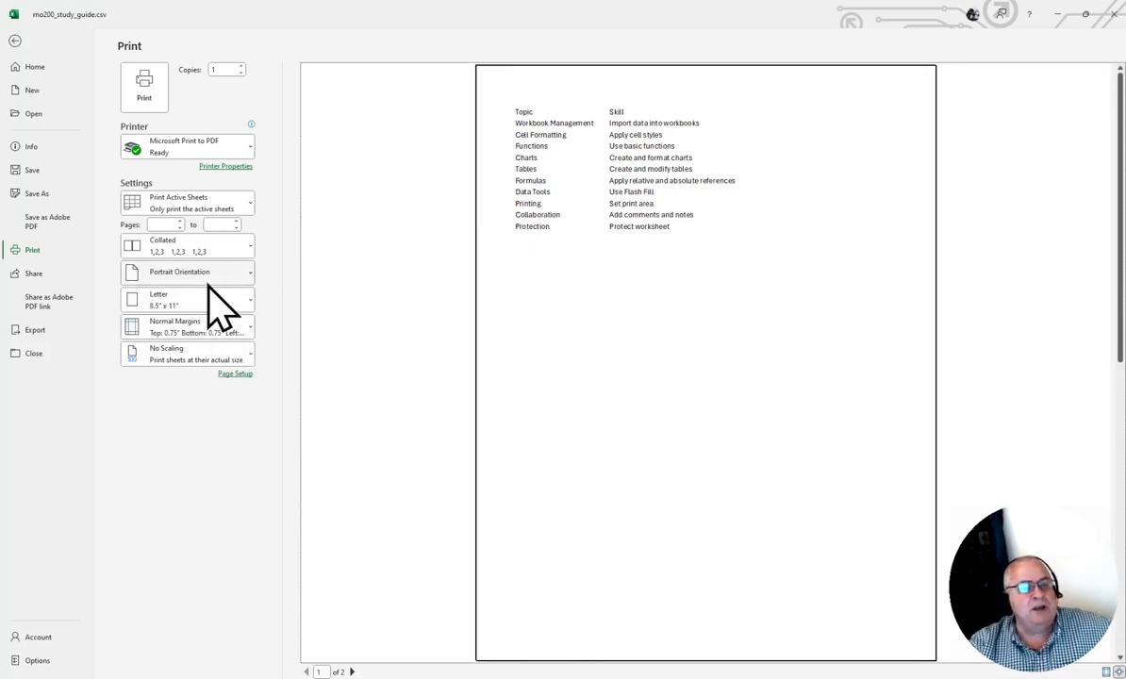
click(226, 211)
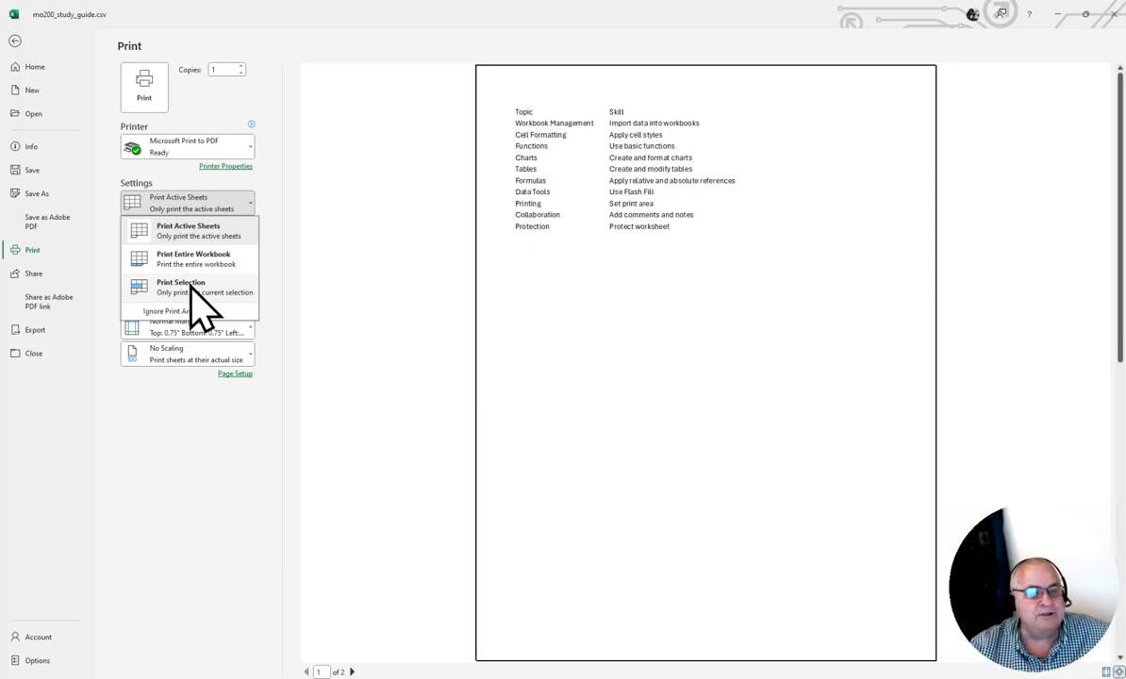
click(263, 183)
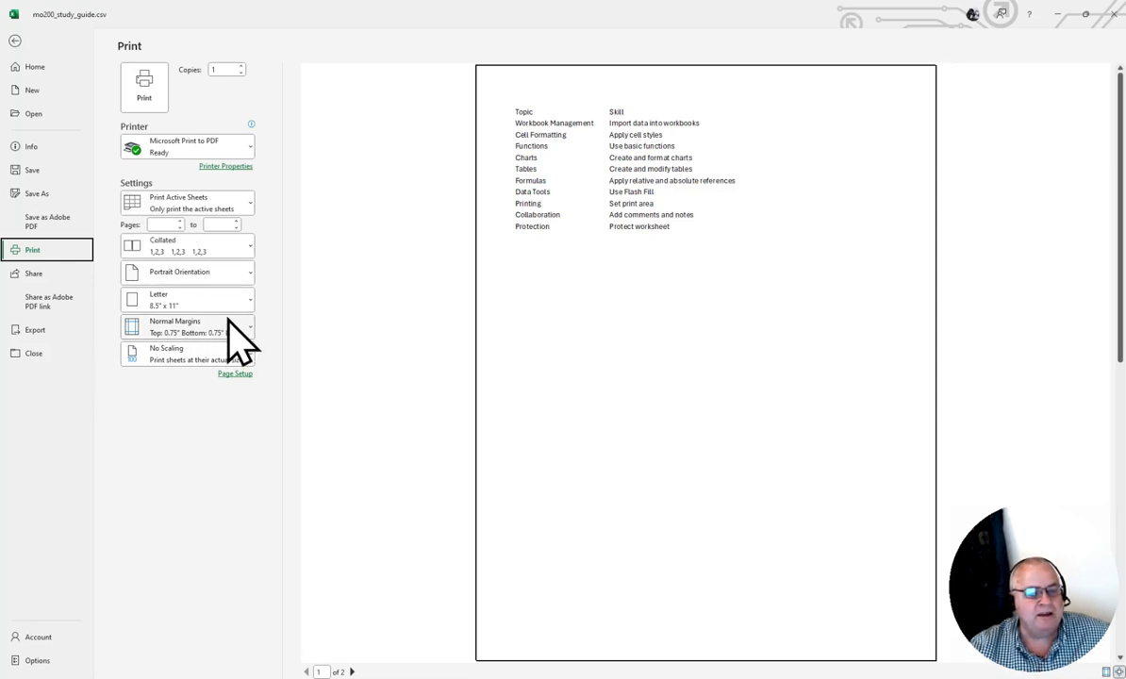
click(208, 356)
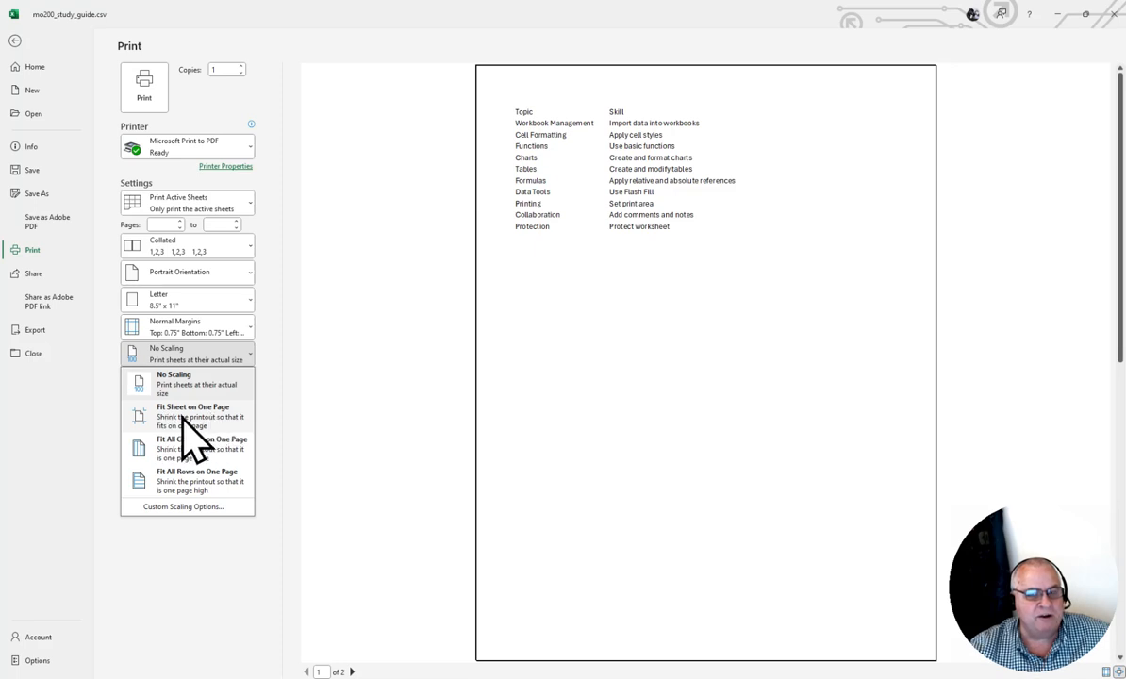
Set Fit Sheet on One Page and Landscape Orientation, then return to the worksheet.
click(202, 415)
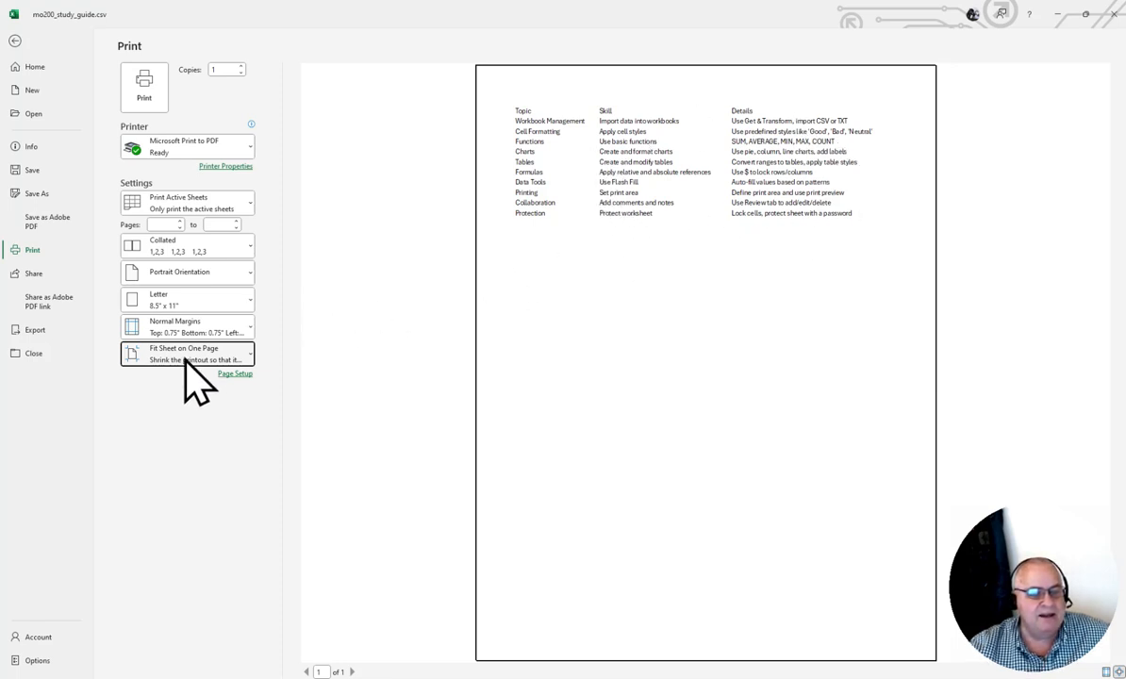
click(197, 273)
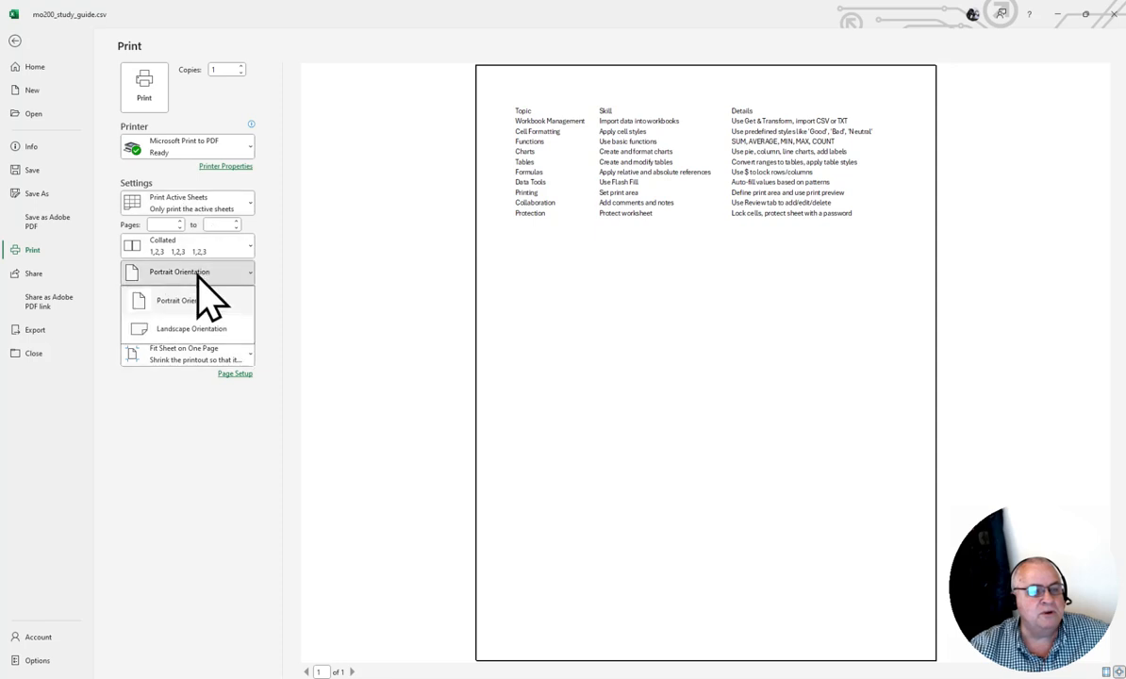
click(193, 328)
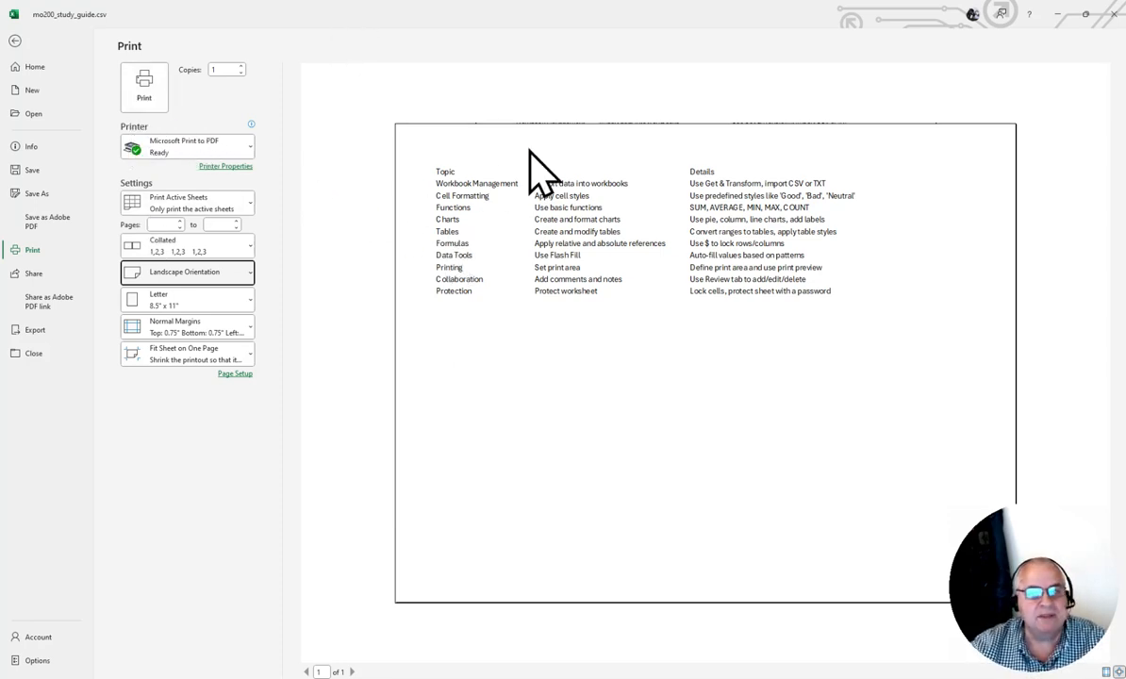
click(15, 43)
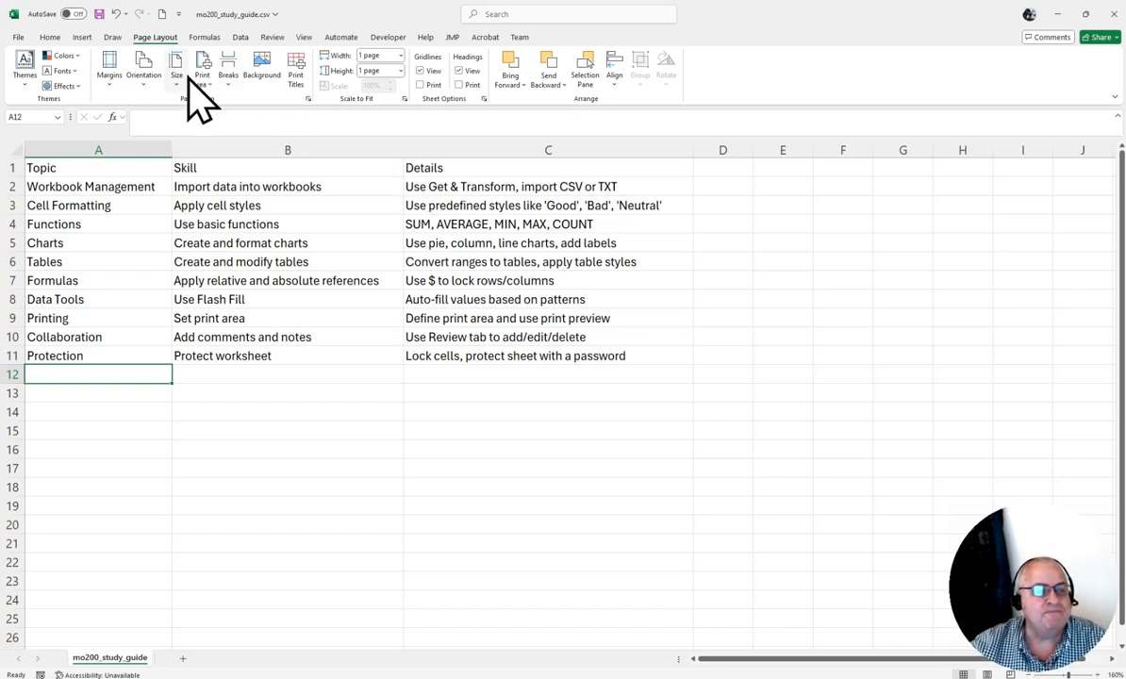
click(149, 71)
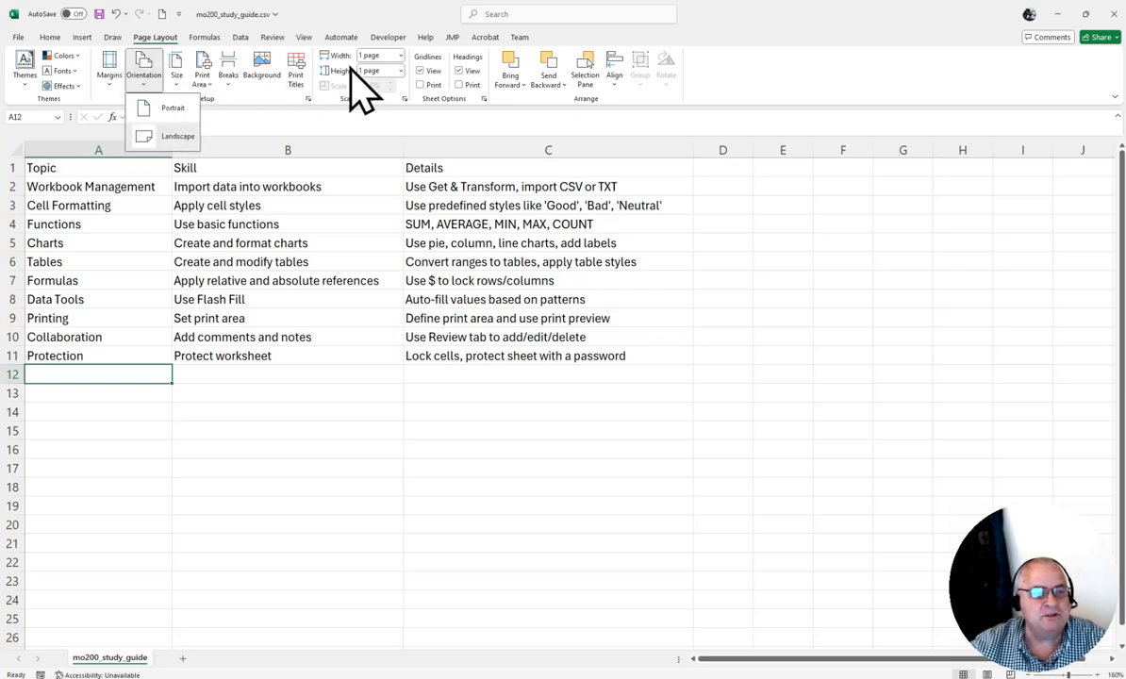
click(379, 269)
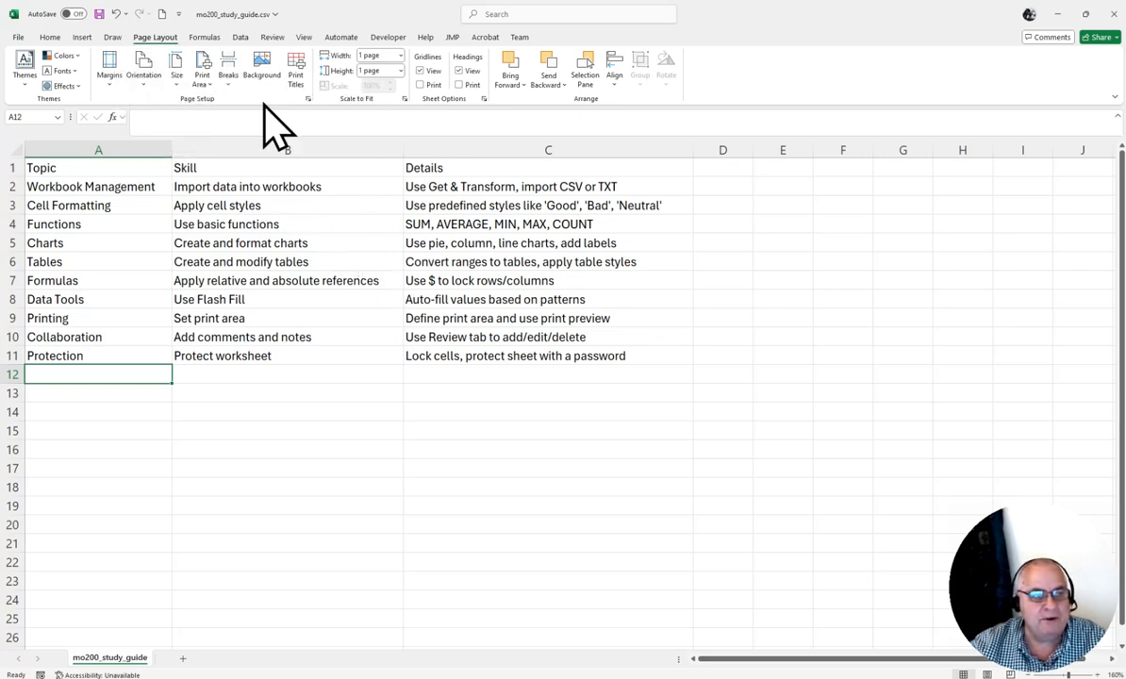